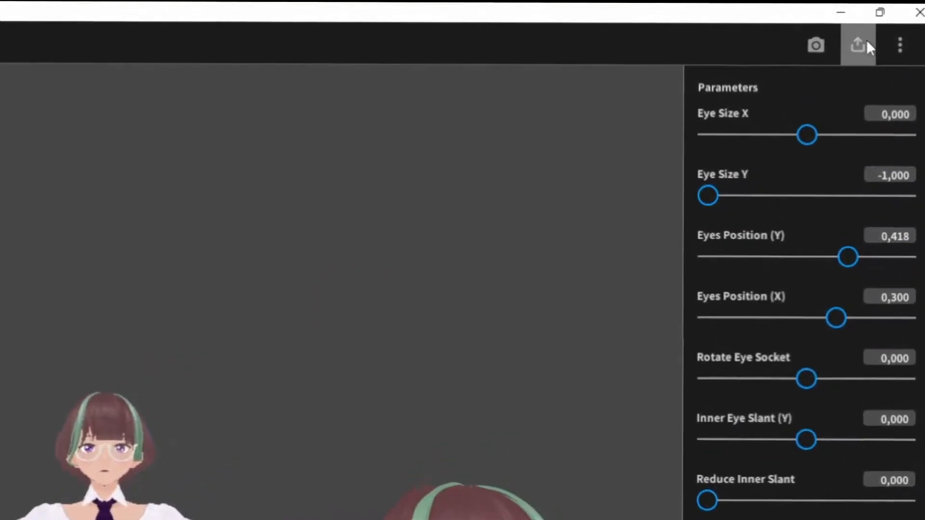
Open the VRM export screen for the avatar and expand the polygon reduction options
click(865, 44)
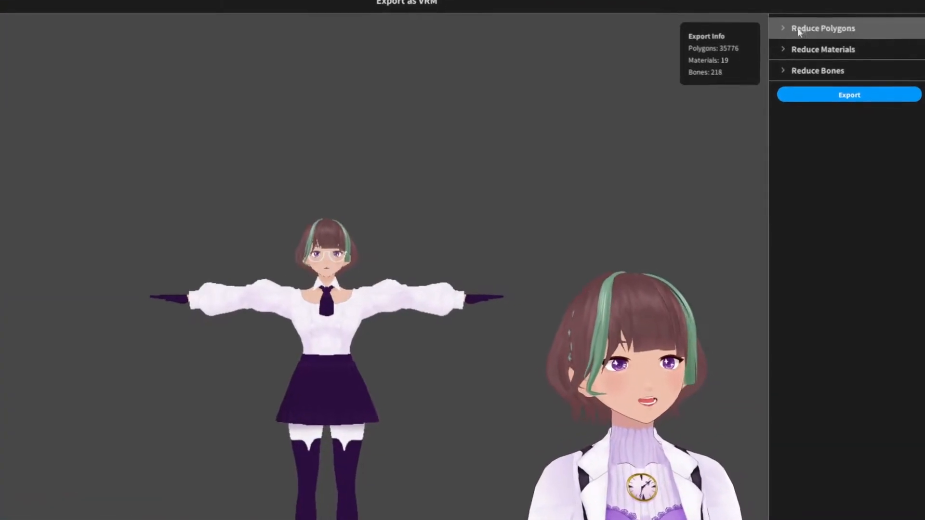
click(782, 30)
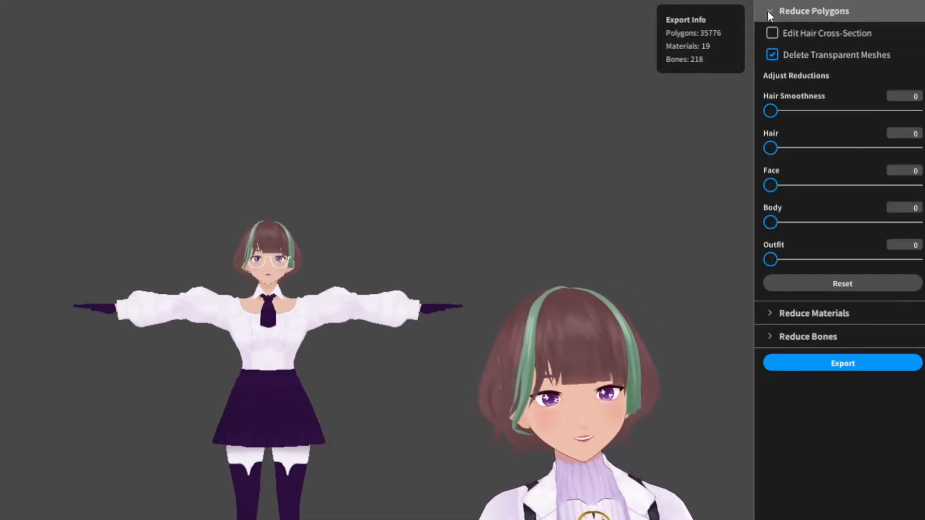
Turn off Delete Transparent Meshes and Combine Hair Mesh, expanding the material and bone reduction sections
click(772, 55)
click(771, 314)
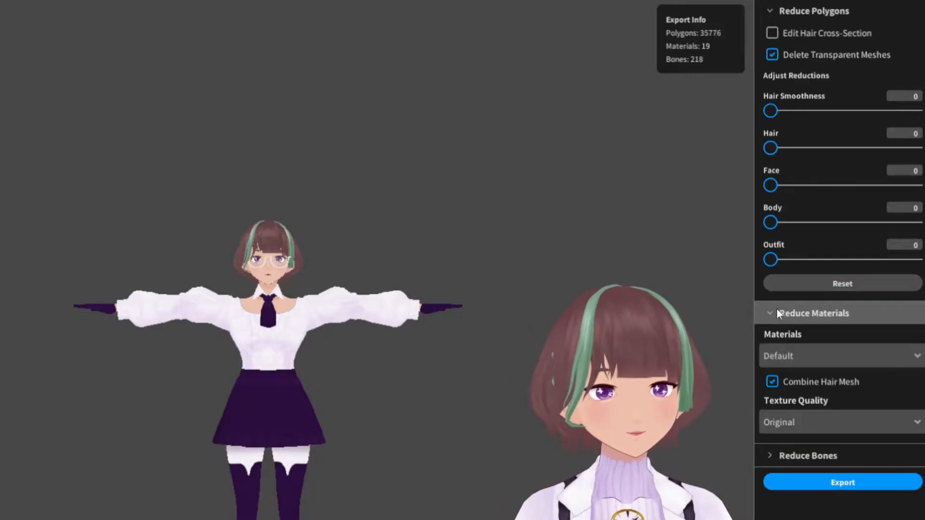
click(772, 382)
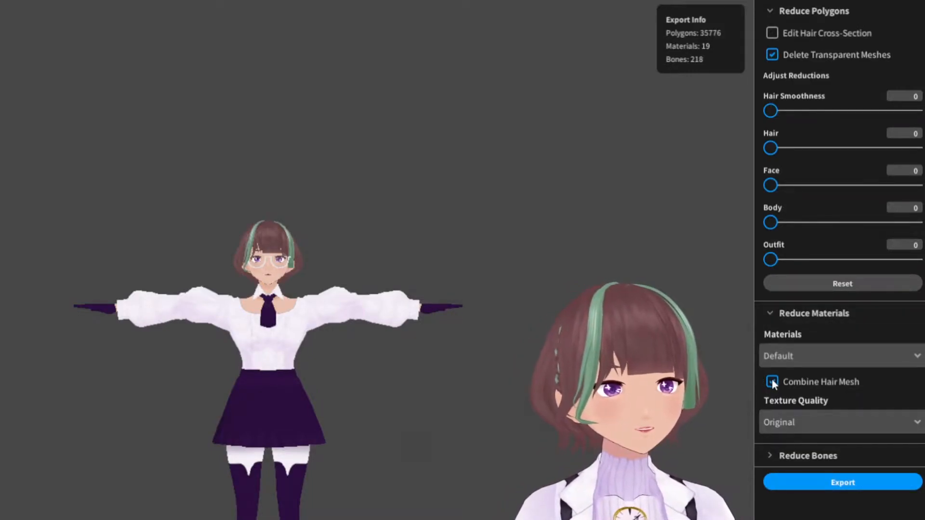
click(769, 455)
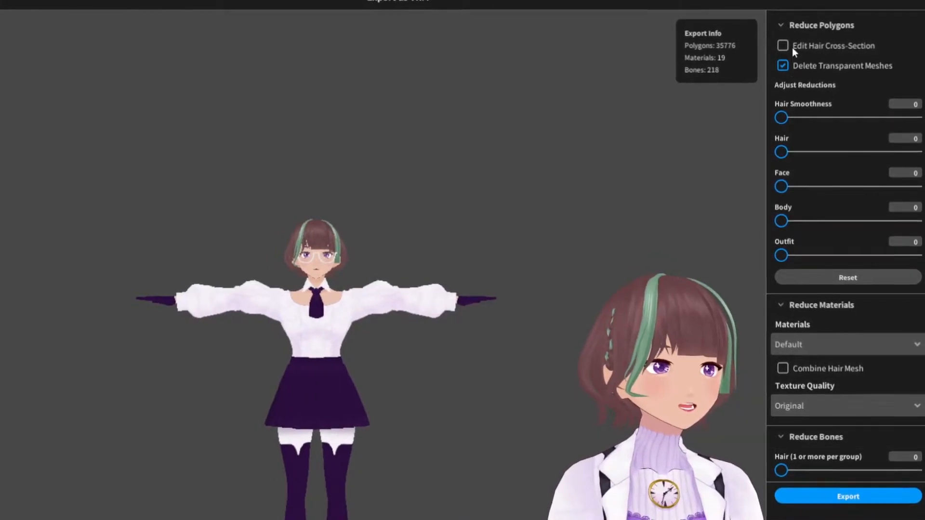
click(786, 69)
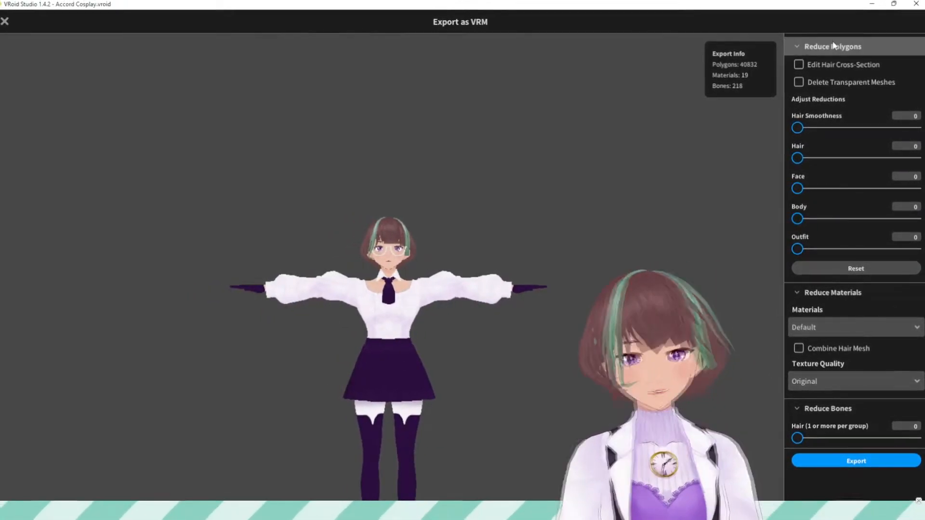
Export the avatar as VRM with the default settings, saving it over Accord Cosplay-new.vrm in the 3D folder
click(853, 459)
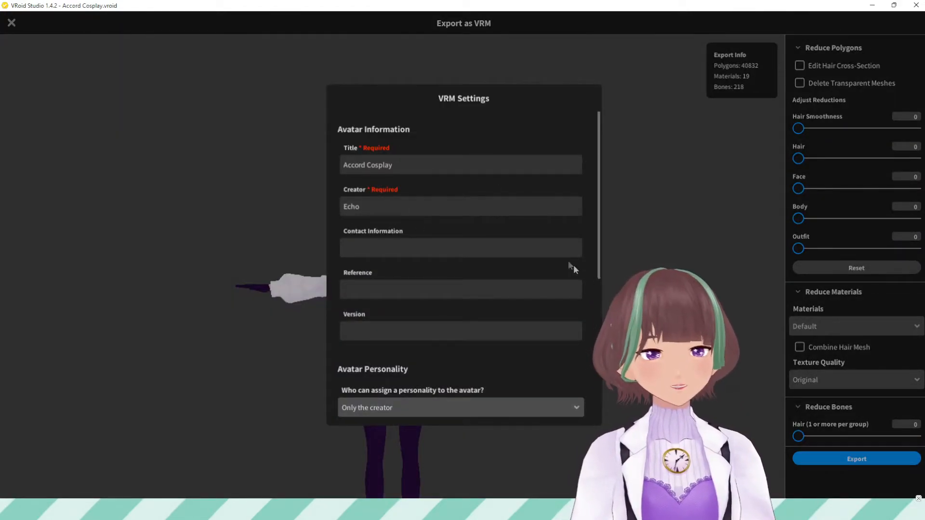
scroll(591, 391, down, 1)
scroll(591, 390, down, 5)
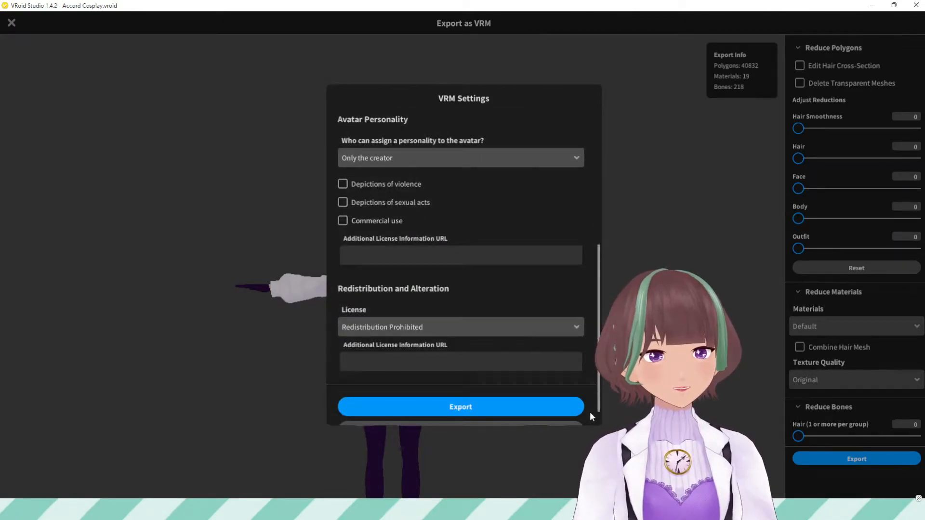
click(460, 397)
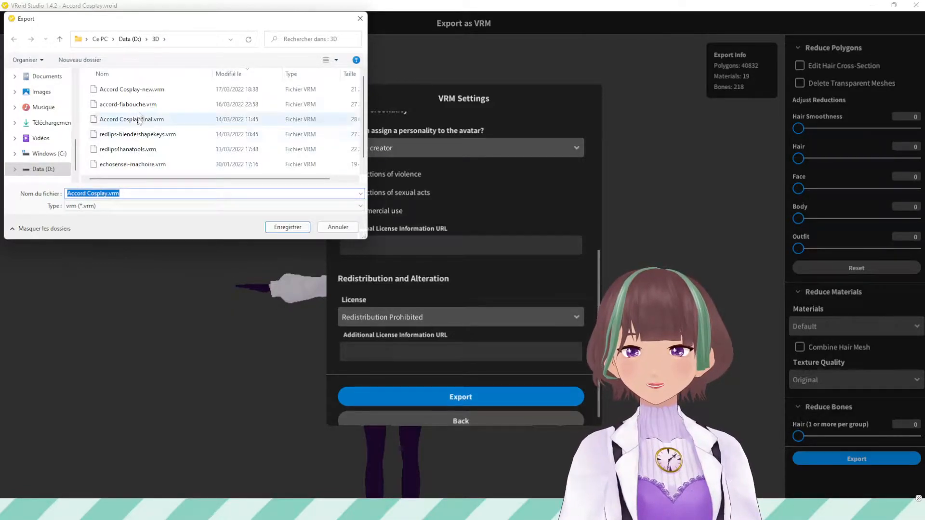
double_click(143, 90)
click(486, 252)
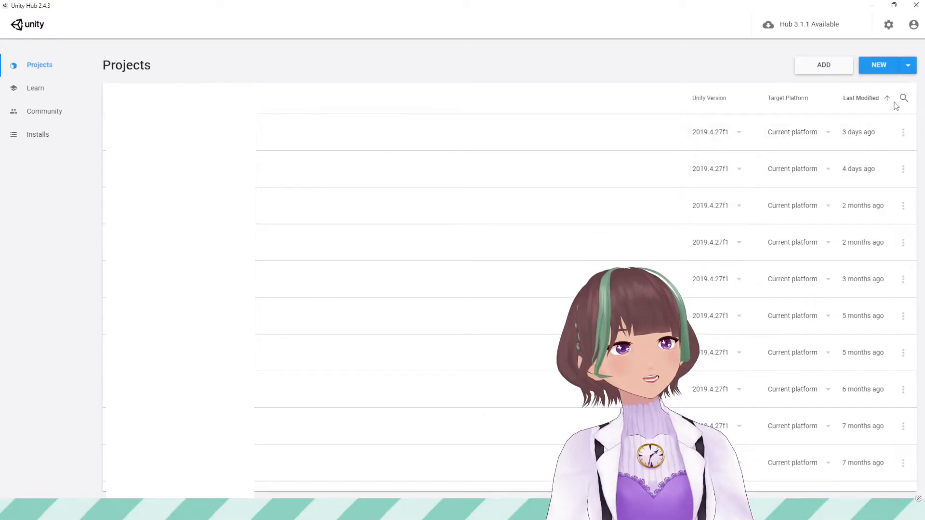
In Unity Hub, create a new project with editor version 2019.4.27f1
click(907, 69)
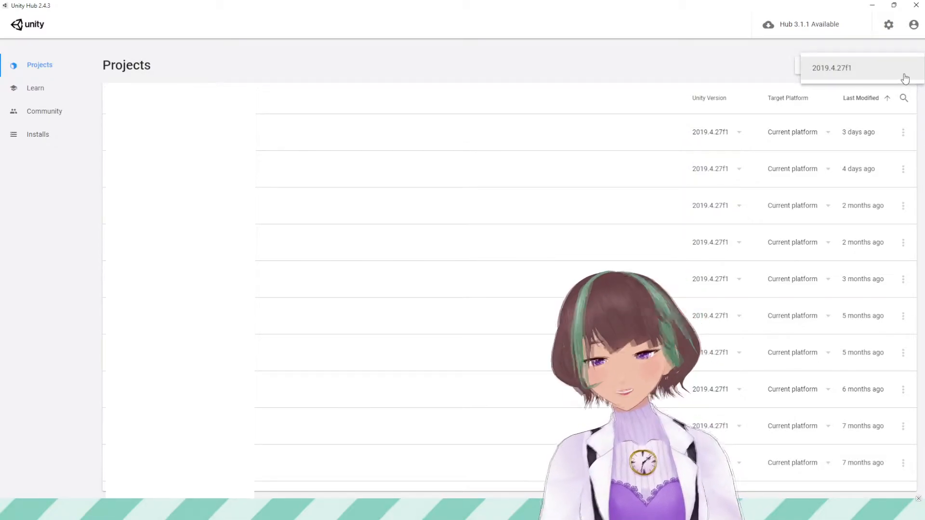
click(902, 77)
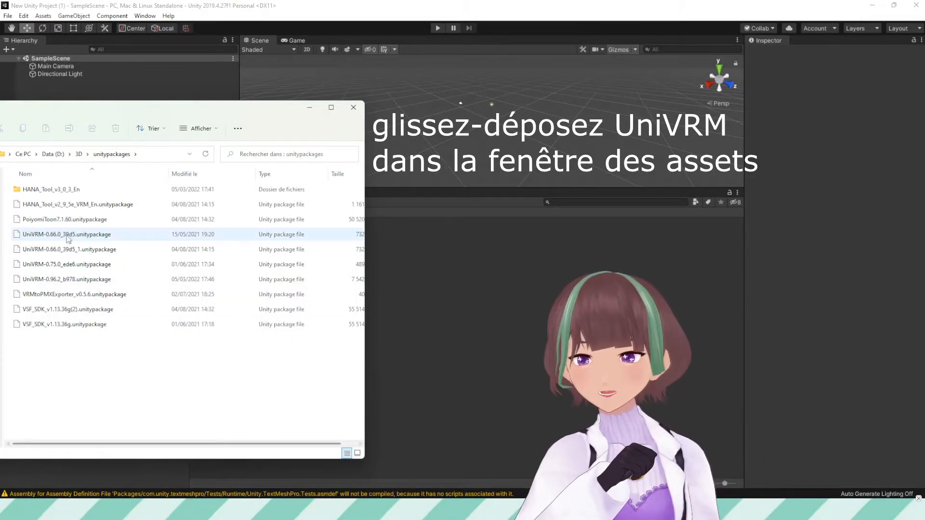
Import UniVRM-0.96.2_b978.unitypackage into the project assets, accepting all recommended settings and closing the validator
click(79, 280)
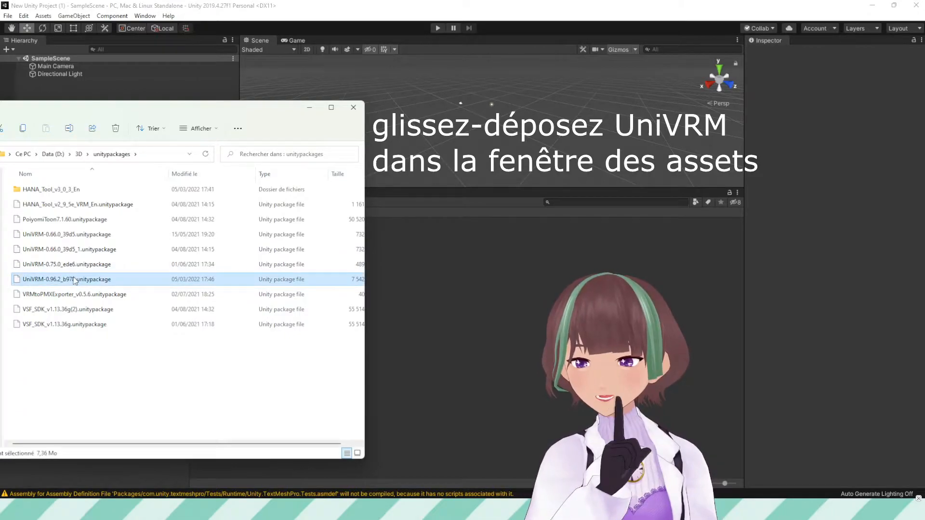
drag(75, 280, 453, 301)
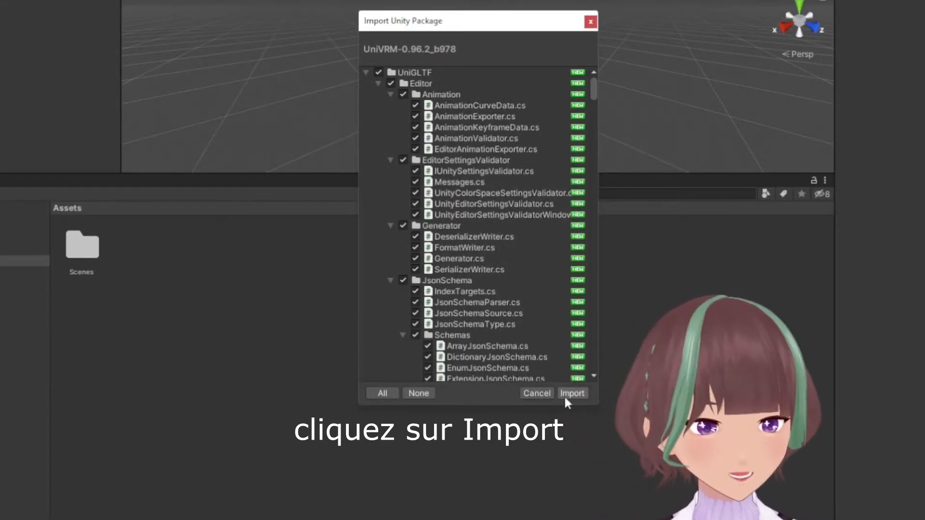
click(564, 397)
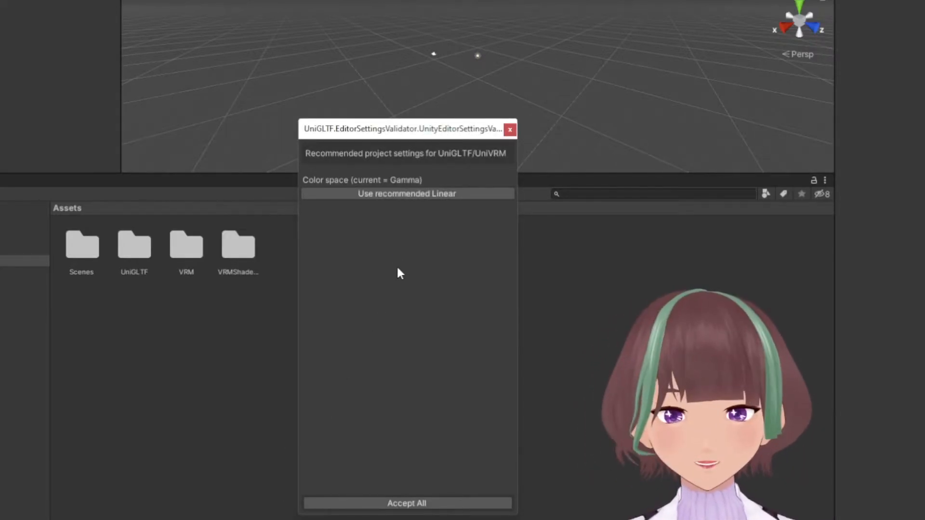
click(395, 505)
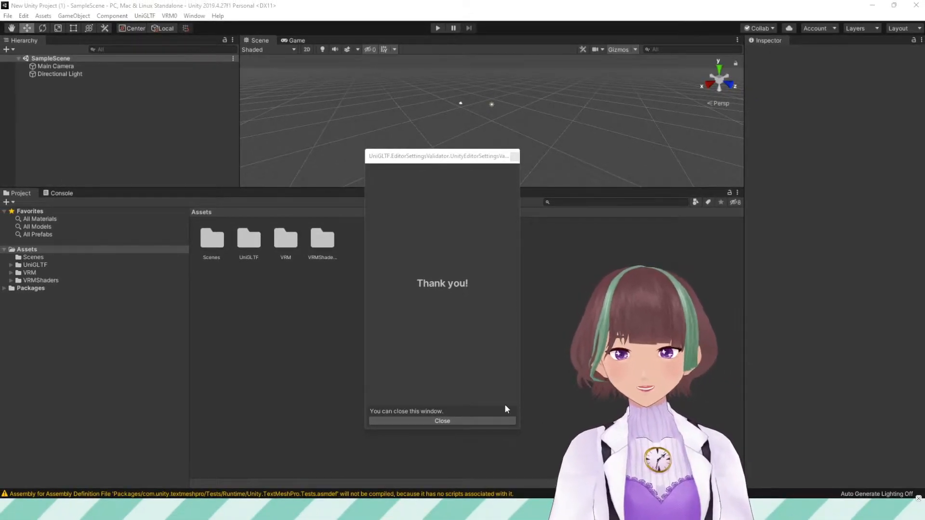
click(458, 421)
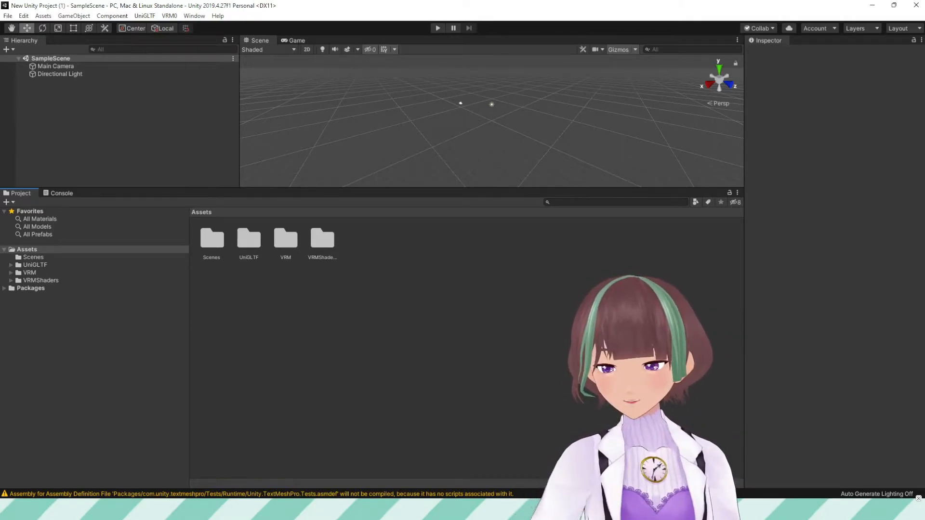
Import HANA_Tool_v3_0_3_VRM_En.unitypackage from the HANA_Tool_v3_0_3_En folder into the project assets
key(alt+Tab)
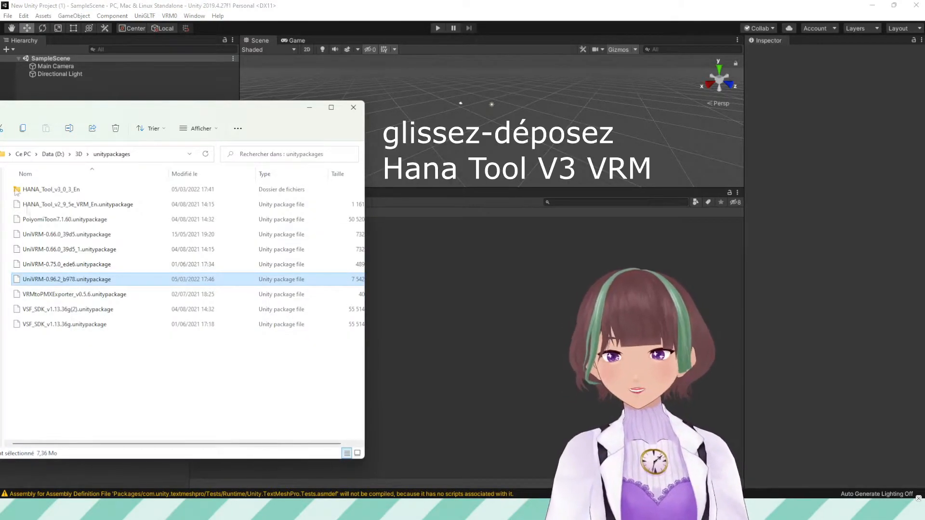
double_click(34, 189)
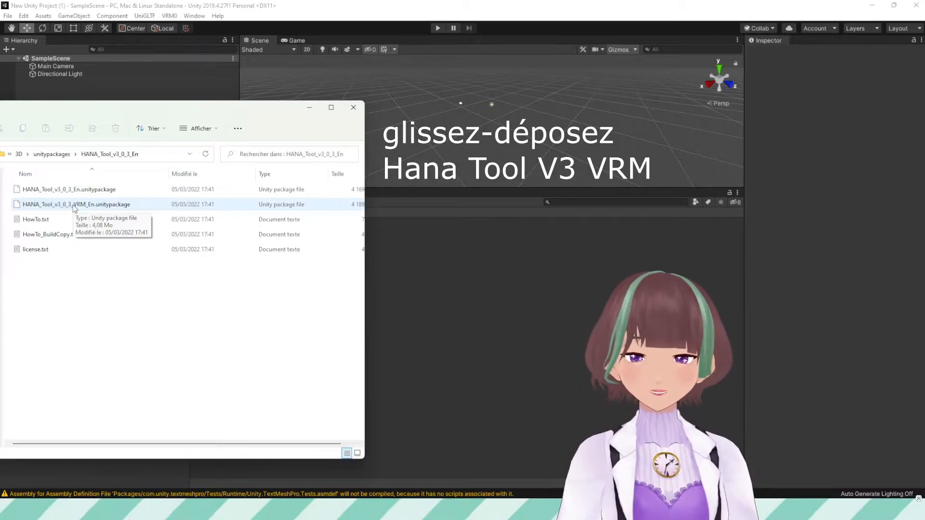
drag(75, 208, 427, 281)
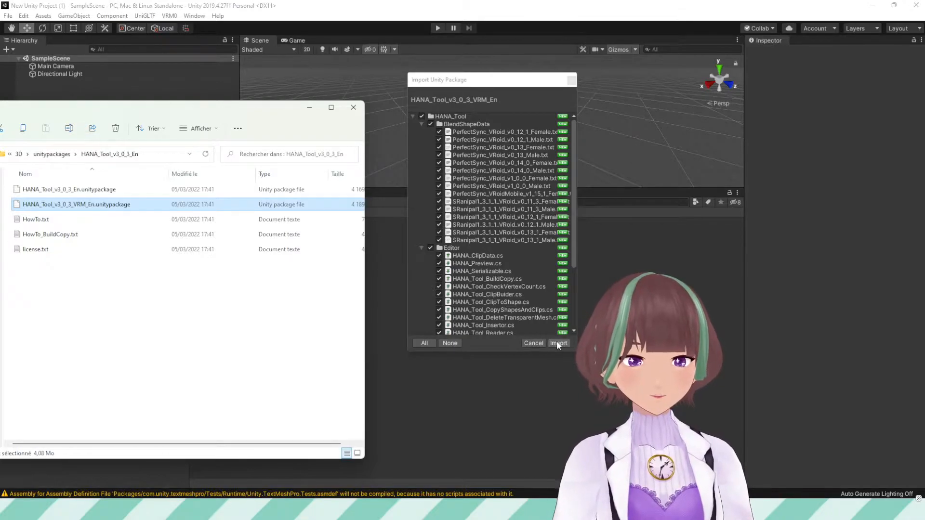
click(558, 343)
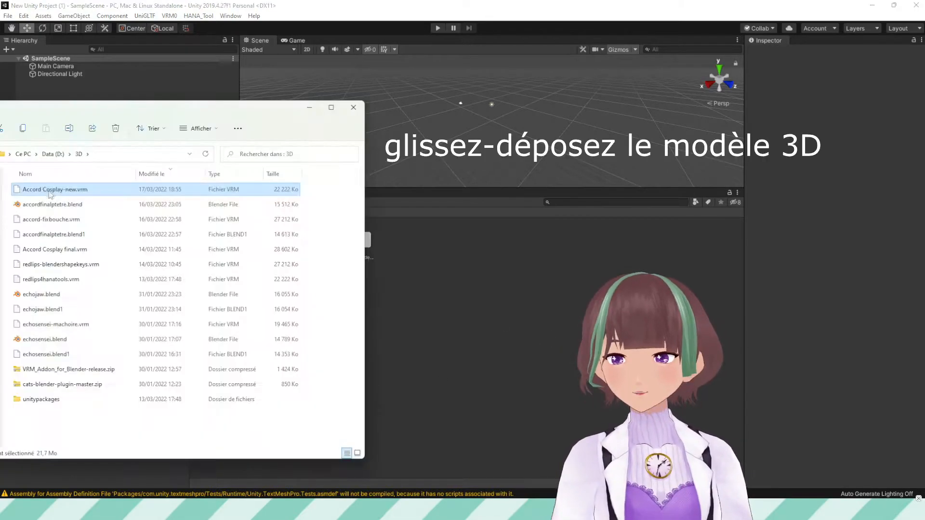
Import Accord Cosplay-new.vrm into the assets and place its prefab in the scene hierarchy
drag(45, 193, 520, 336)
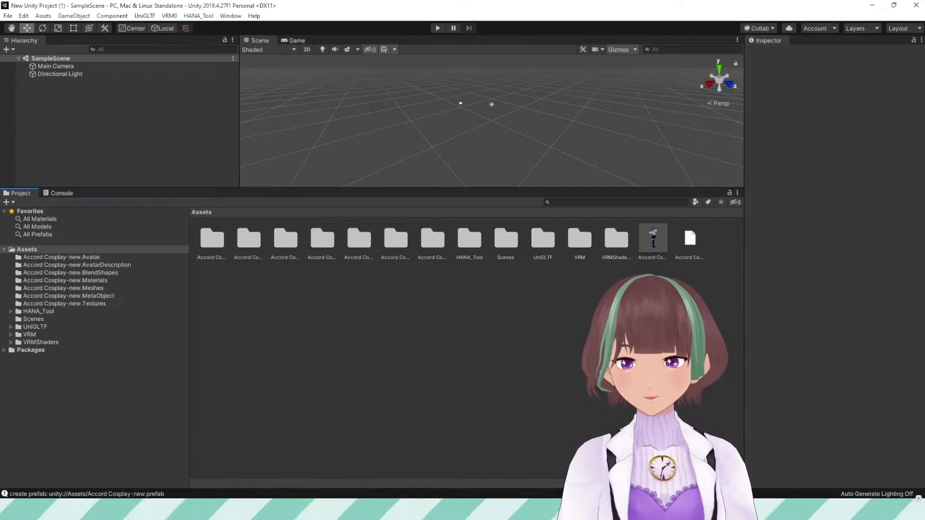
click(658, 235)
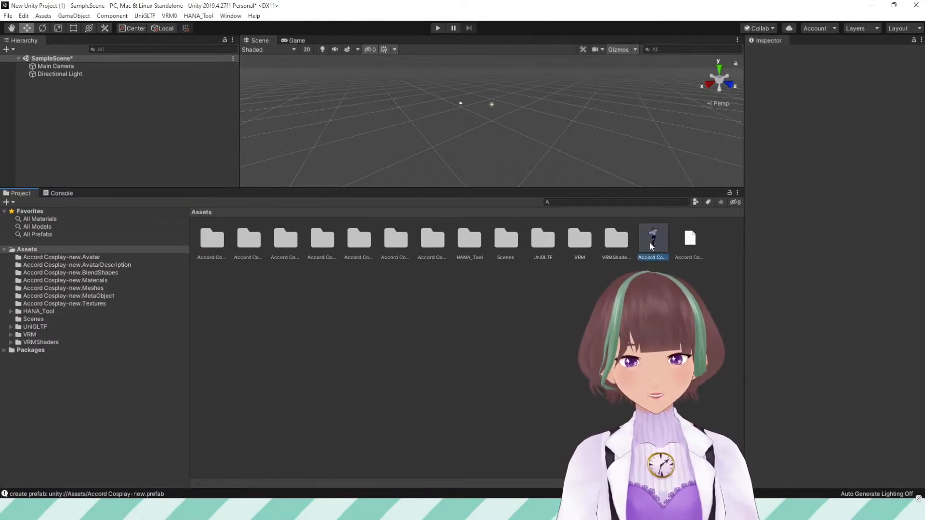
drag(652, 242, 42, 103)
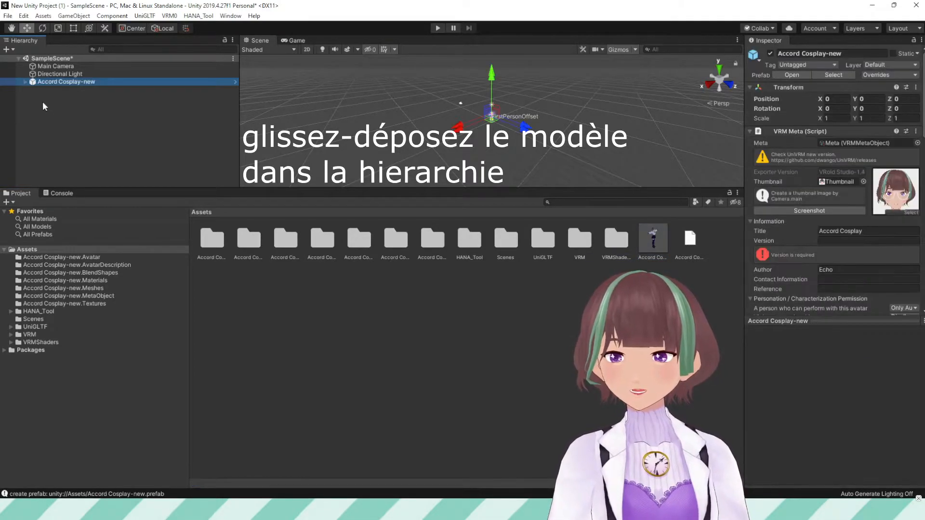
Open the Accord Cosplay-new.BlendShapes folder and inspect its blend shape clips
click(77, 272)
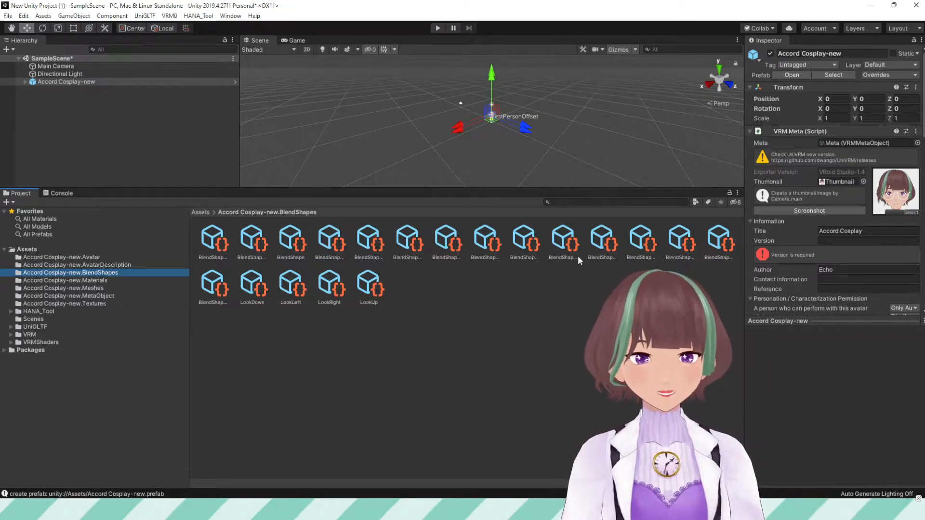
click(680, 241)
click(645, 243)
click(605, 243)
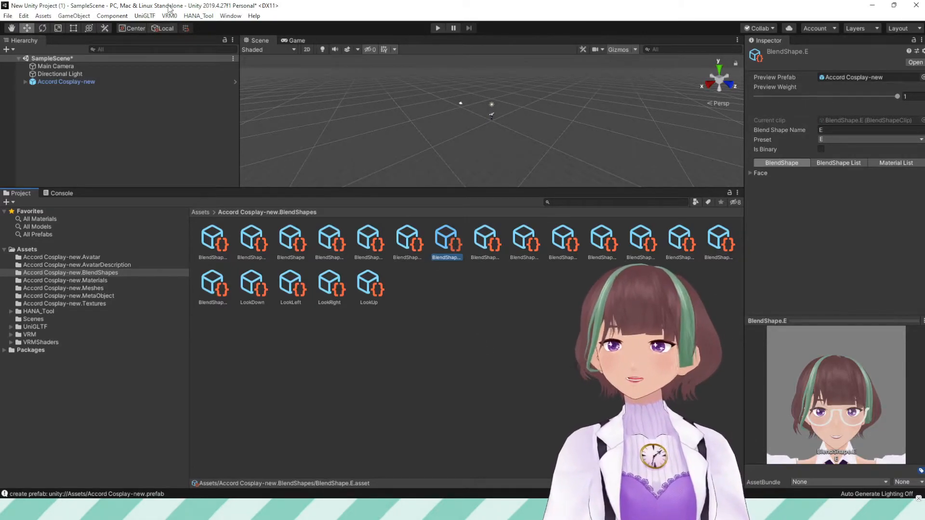
Open the HANA_Tool Reader and choose the PerfectSync_VRoid_v1_0_0_Female.txt preset
click(198, 15)
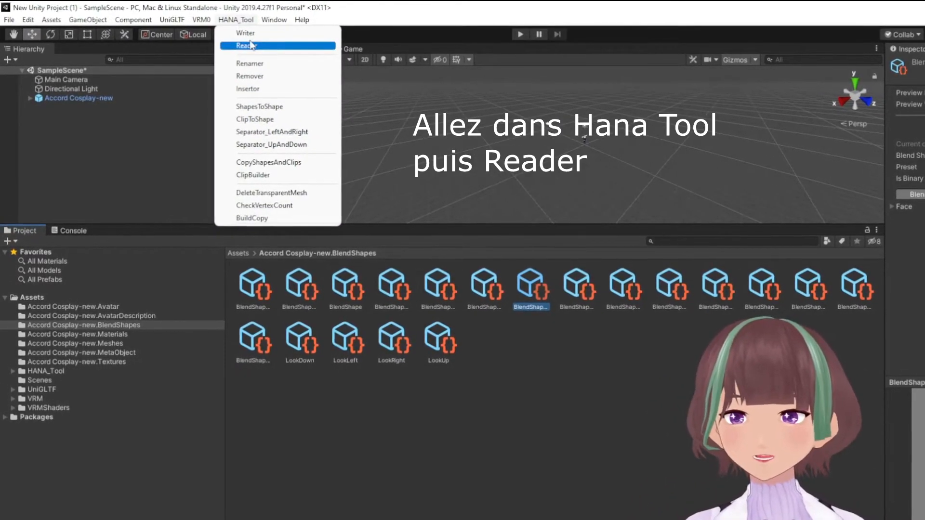
click(247, 46)
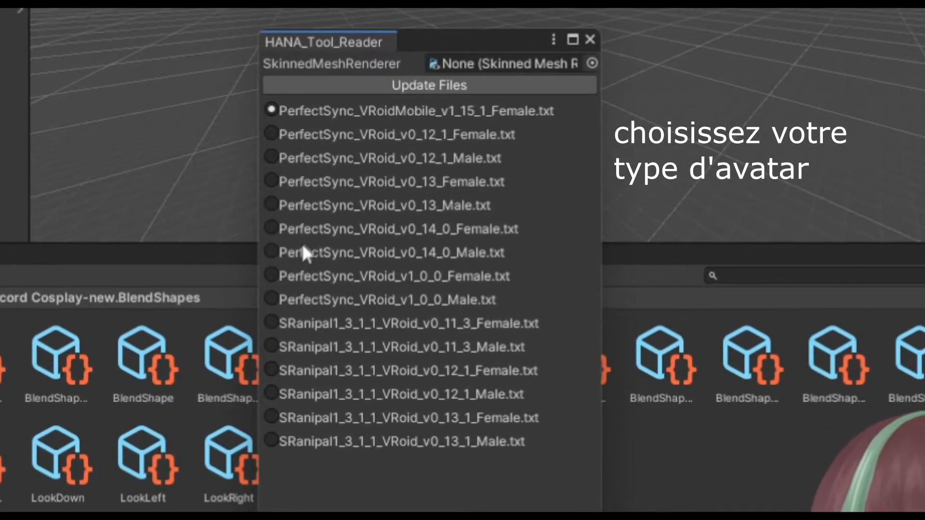
click(272, 275)
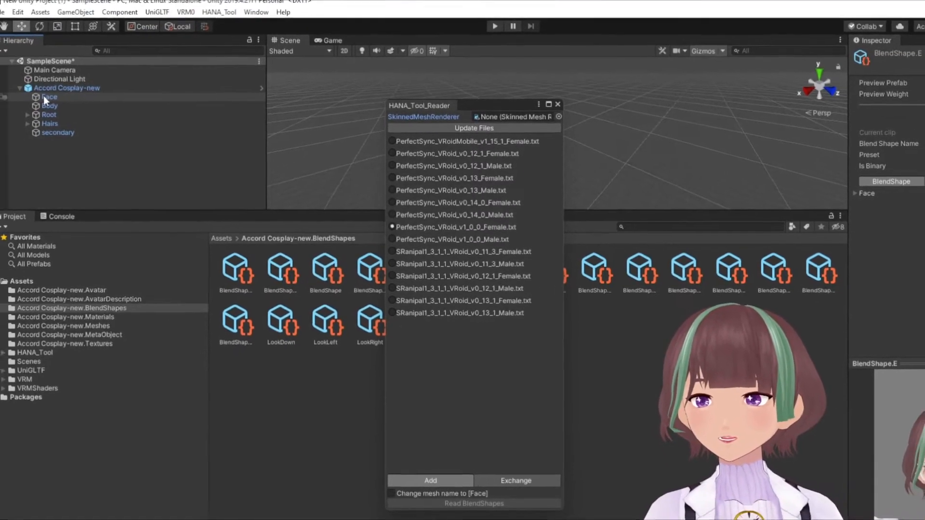
Assign the avatar's Face mesh as the skinned mesh renderer, read the blendshapes into it, and close the Reader
click(43, 97)
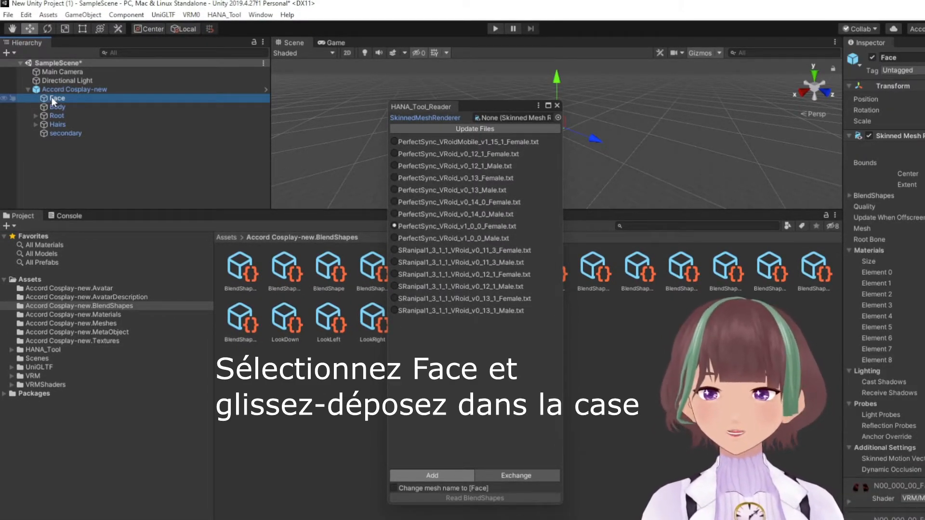
drag(51, 97, 531, 118)
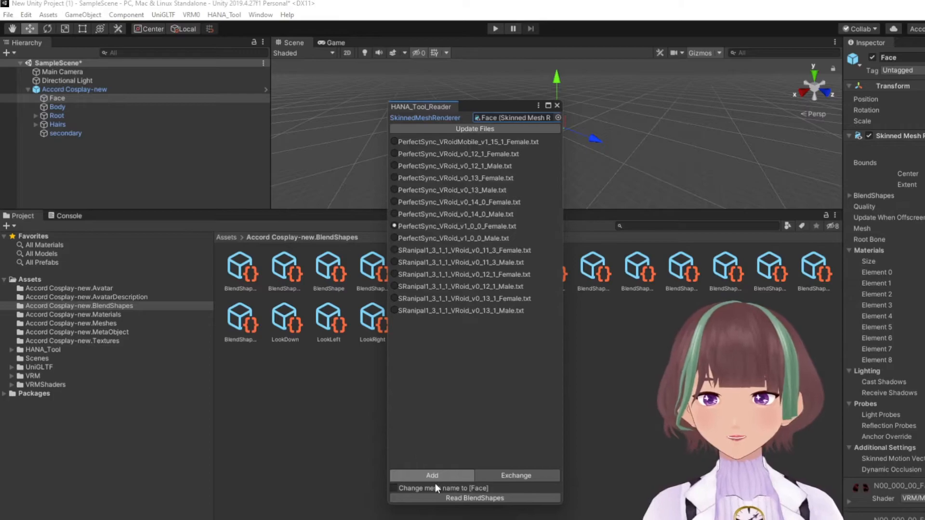
click(497, 500)
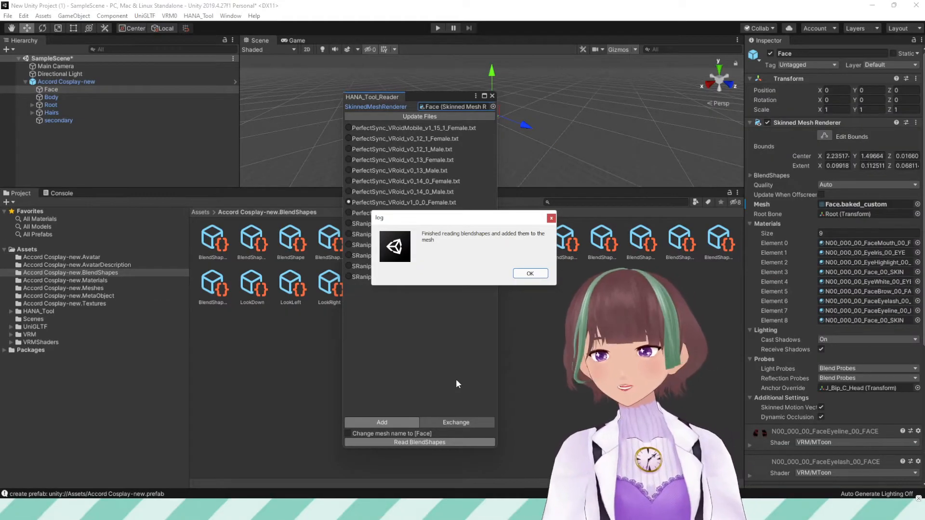
click(530, 273)
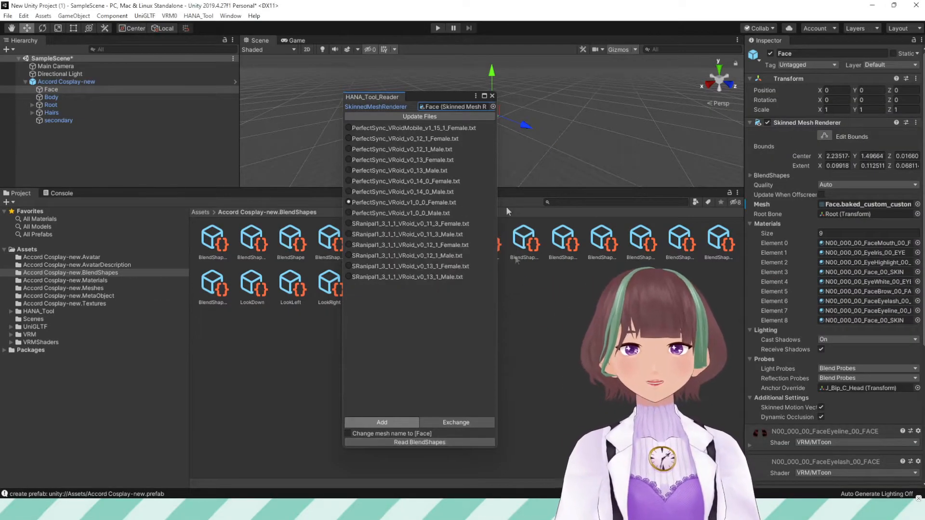
click(491, 96)
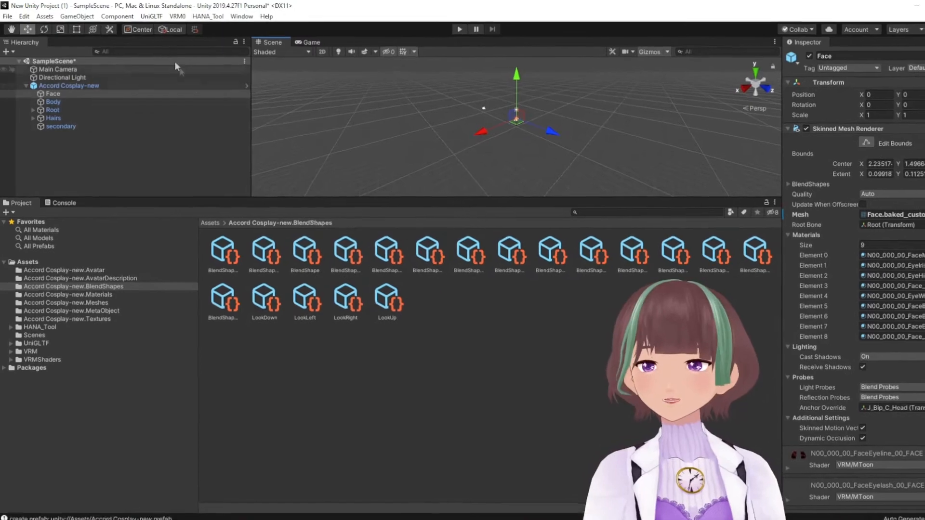
Run HANA Tool's ClipBuilder on the Accord Cosplay-new avatar to build the Perfect Sync blend shape clips
click(217, 17)
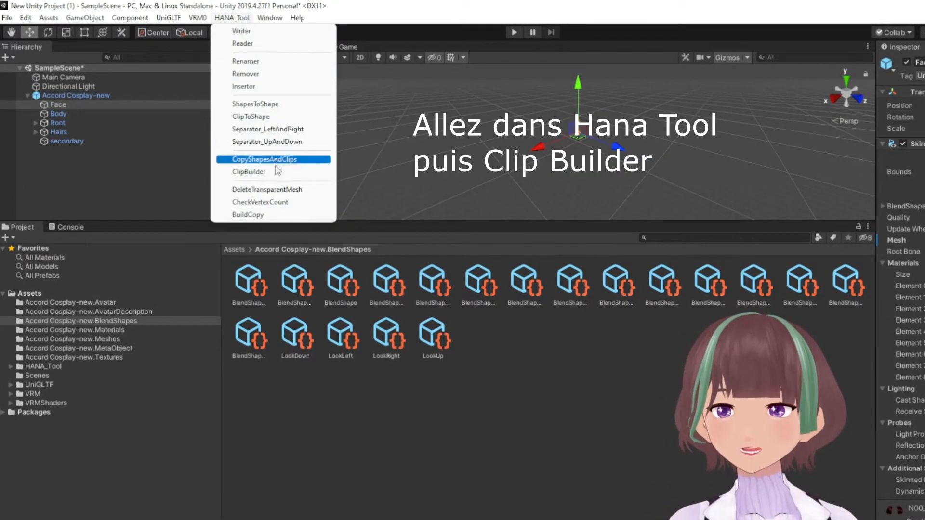
click(260, 172)
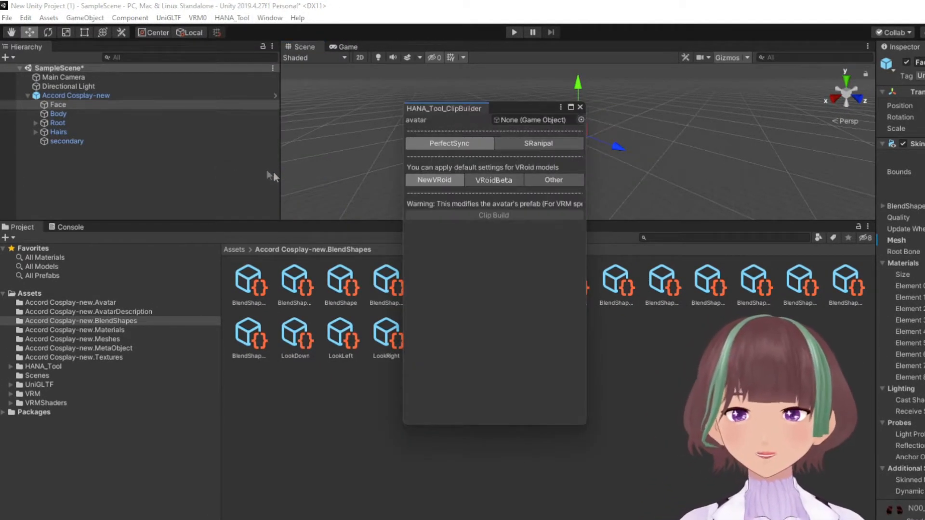
drag(69, 96, 536, 123)
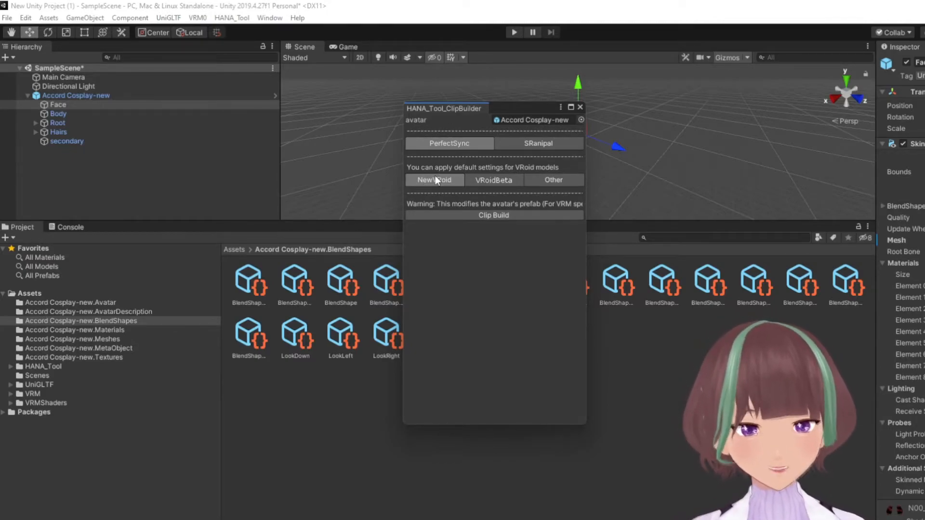
click(473, 216)
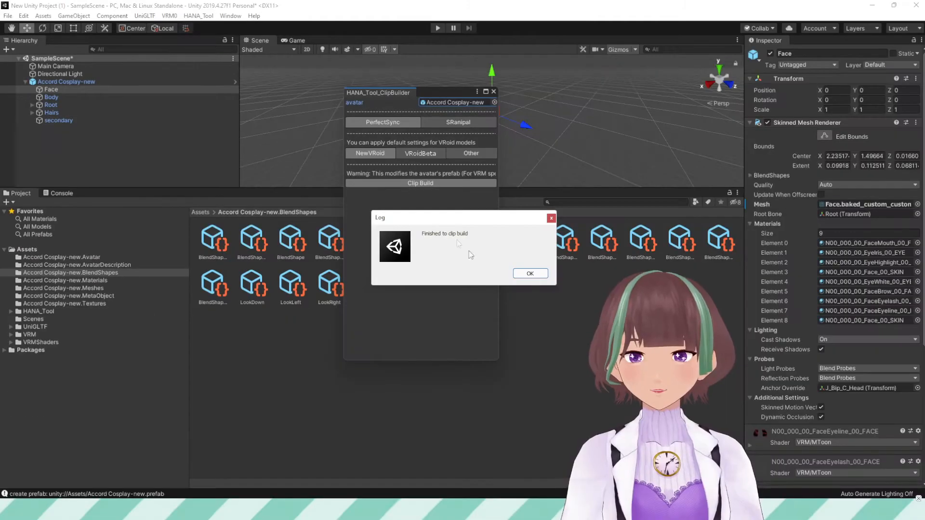
click(530, 274)
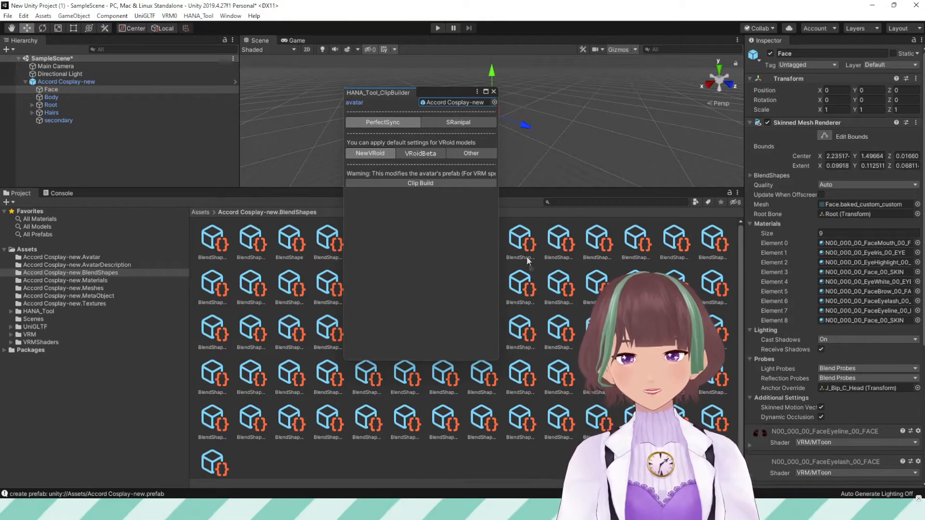
click(493, 92)
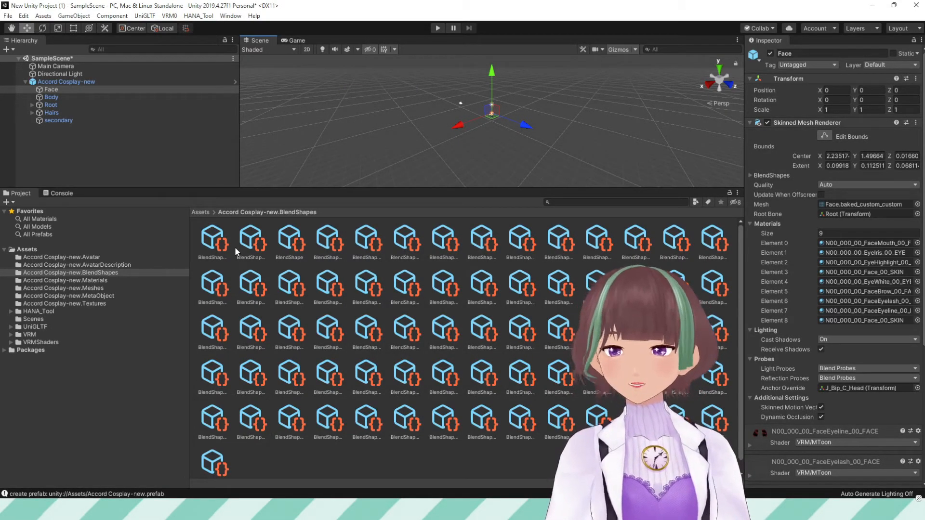
Select several of the generated blend shape clips to preview their expressions
click(405, 243)
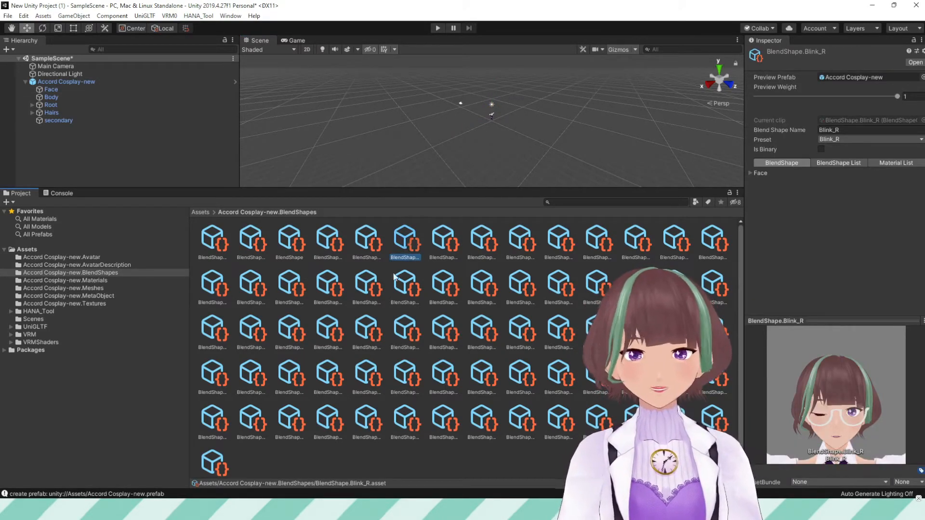
click(213, 288)
click(251, 288)
click(481, 288)
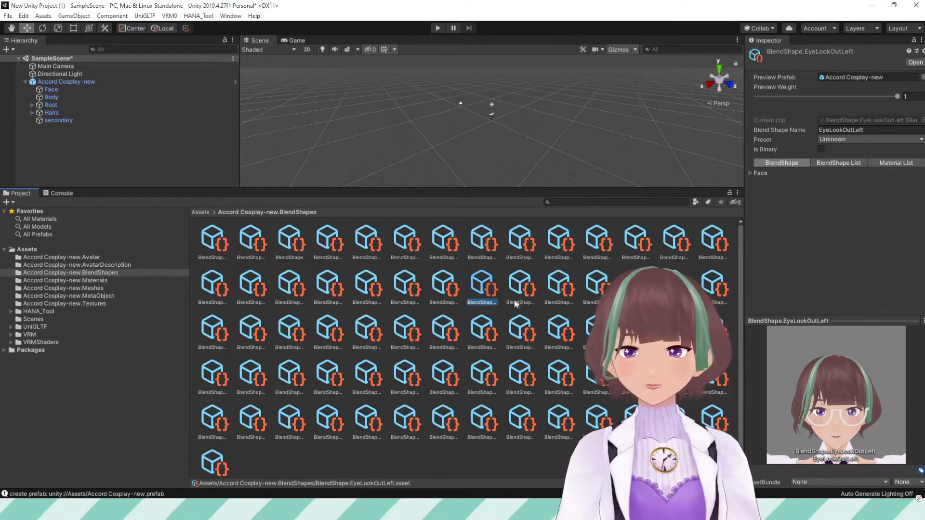
click(415, 332)
click(444, 336)
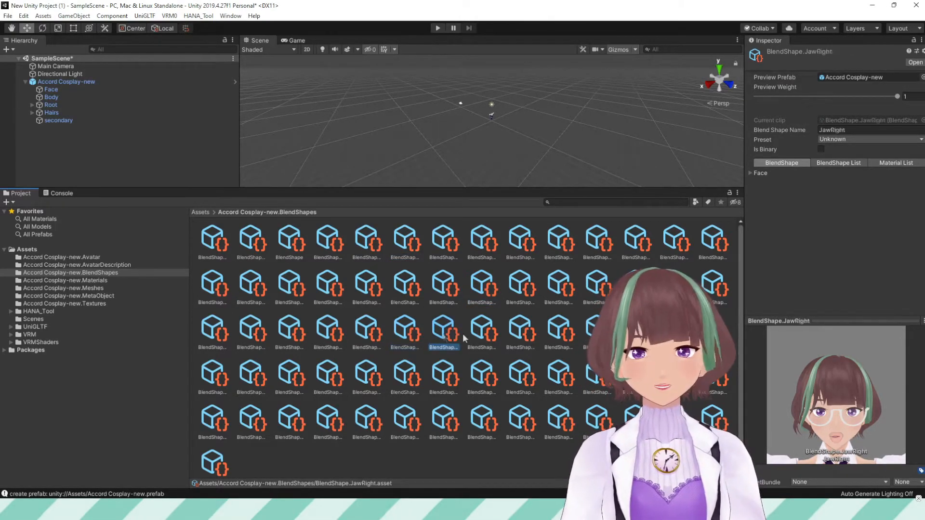
click(506, 332)
click(483, 336)
click(524, 335)
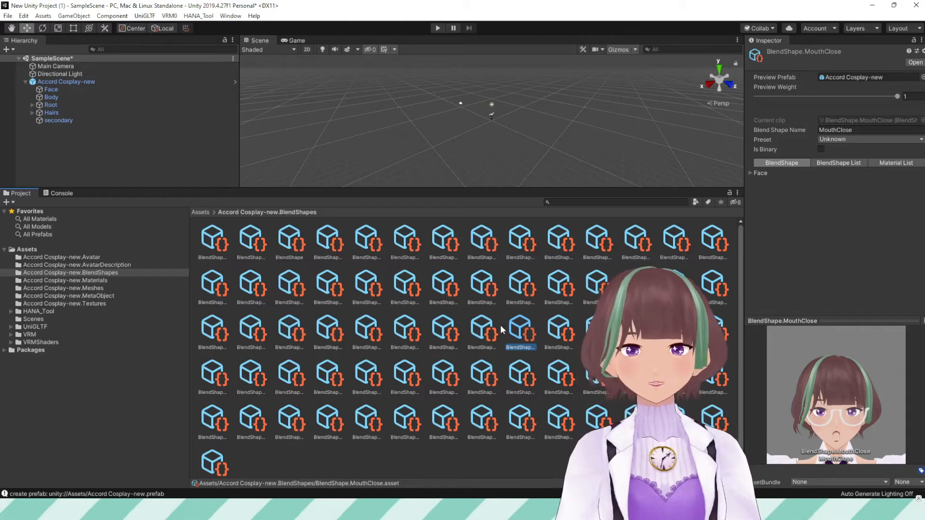
In the MouthClose clip, lower the mouthClose face weight to about 5
click(749, 172)
scroll(780, 207, down, 10)
scroll(791, 230, down, 10)
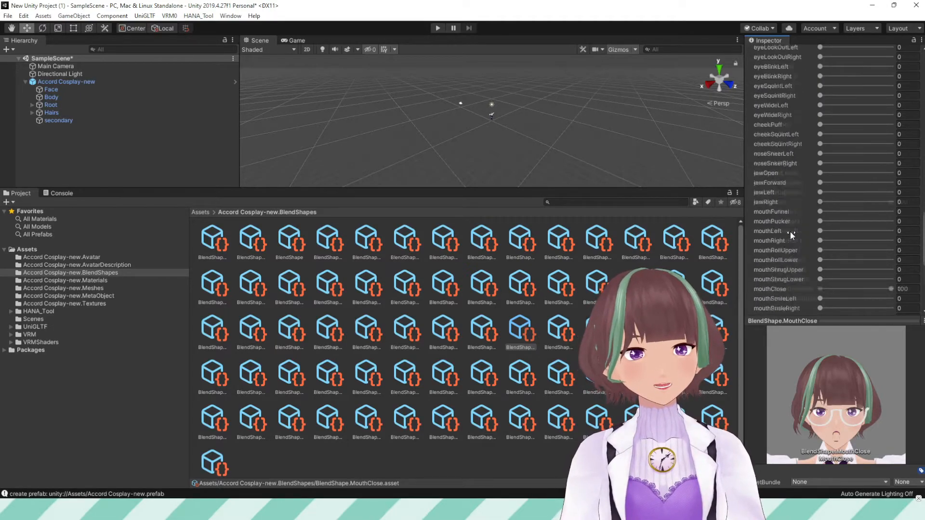
drag(883, 260, 827, 269)
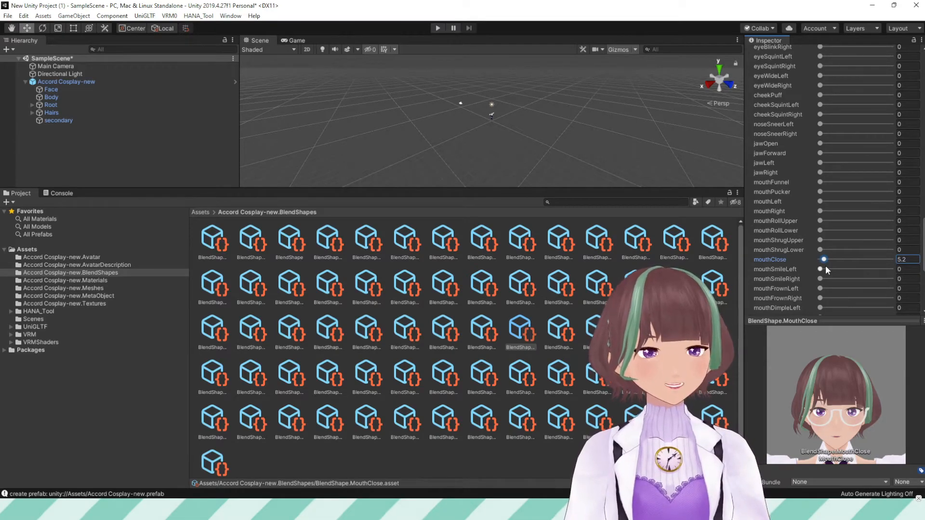
Preview more of the generated mouth blend shape clips
click(559, 340)
click(674, 331)
click(713, 332)
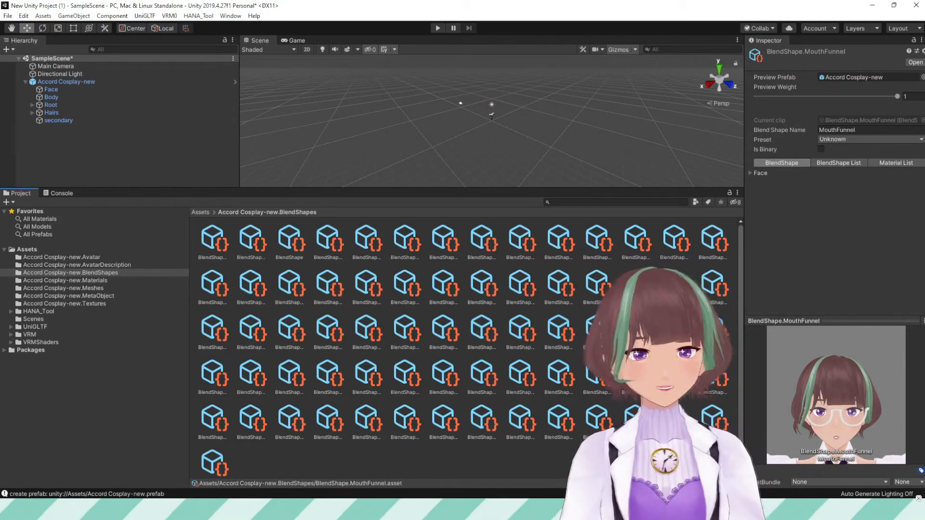
click(709, 385)
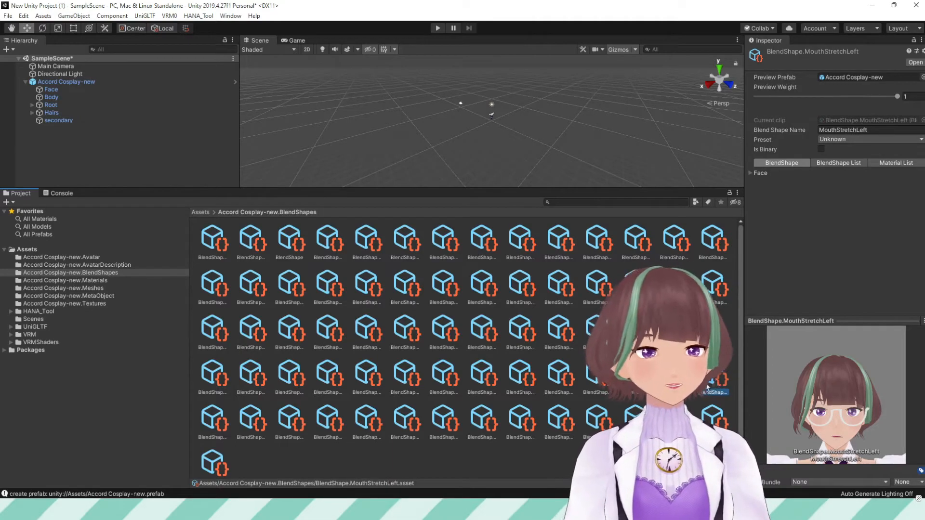
Select the MouthSmileRight clip and lower its mouthSmileRight face weight
click(674, 378)
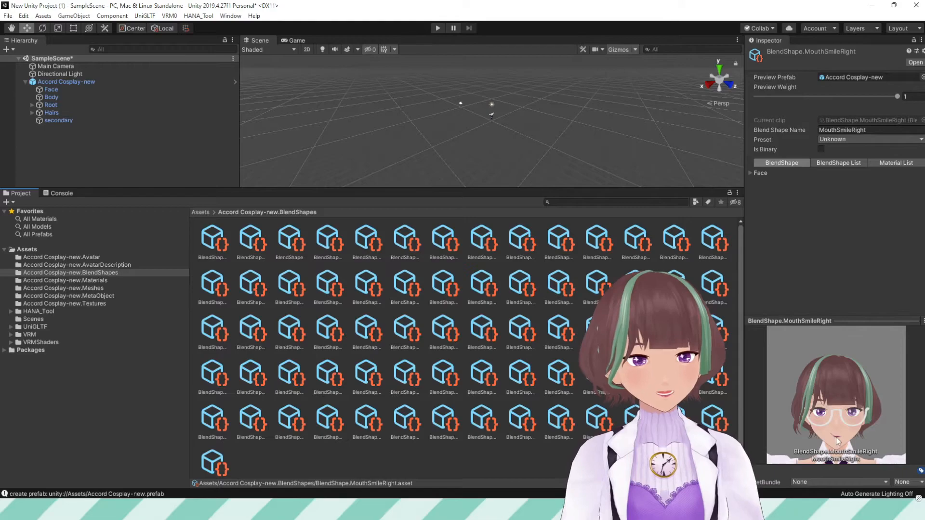
click(750, 173)
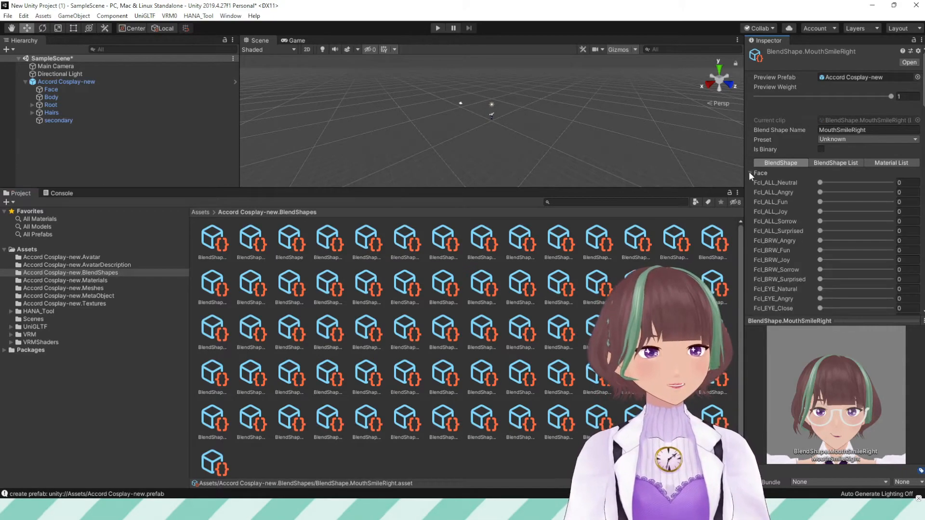
scroll(794, 210, down, 5)
scroll(793, 210, down, 3)
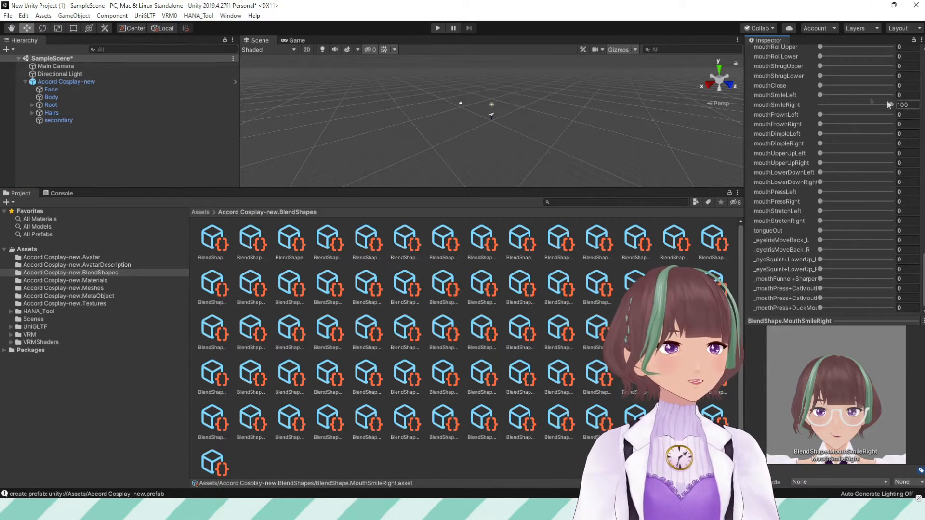
drag(886, 105, 850, 119)
Select the MouthSmileLeft clip and set its mouthSmileLeft face weight to about 24
click(635, 375)
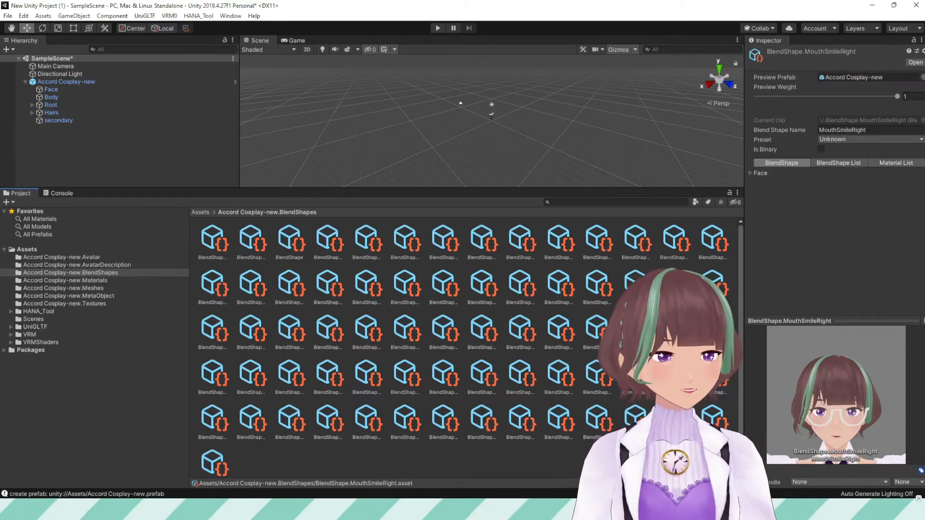
click(757, 173)
scroll(834, 198, down, 10)
drag(820, 95, 851, 97)
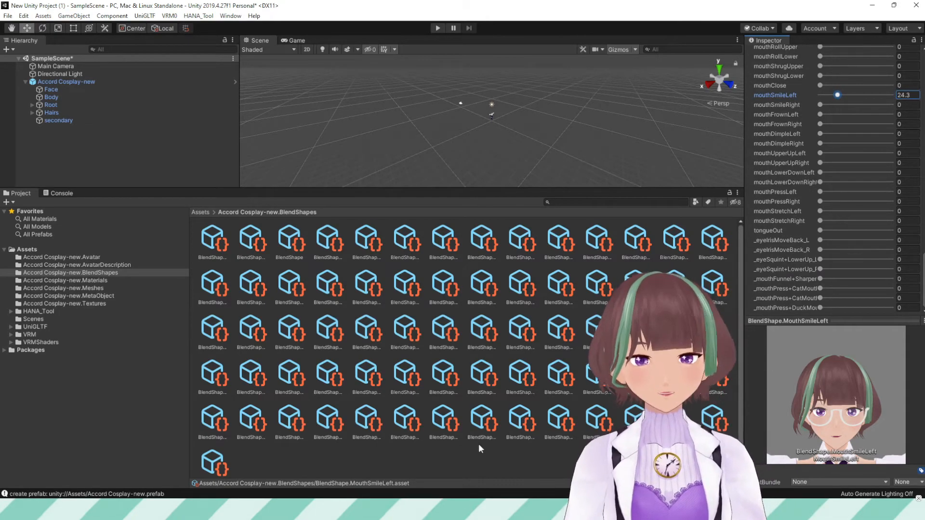
click(479, 448)
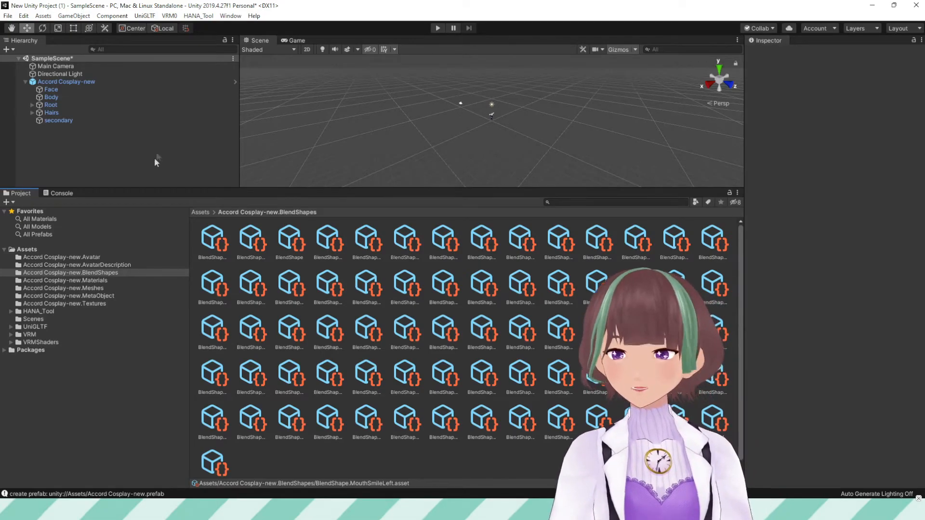
Export the Accord Cosplay-new avatar as VRM 0.x with version 1, overwriting Accord Cosplay-new.vrm
click(169, 16)
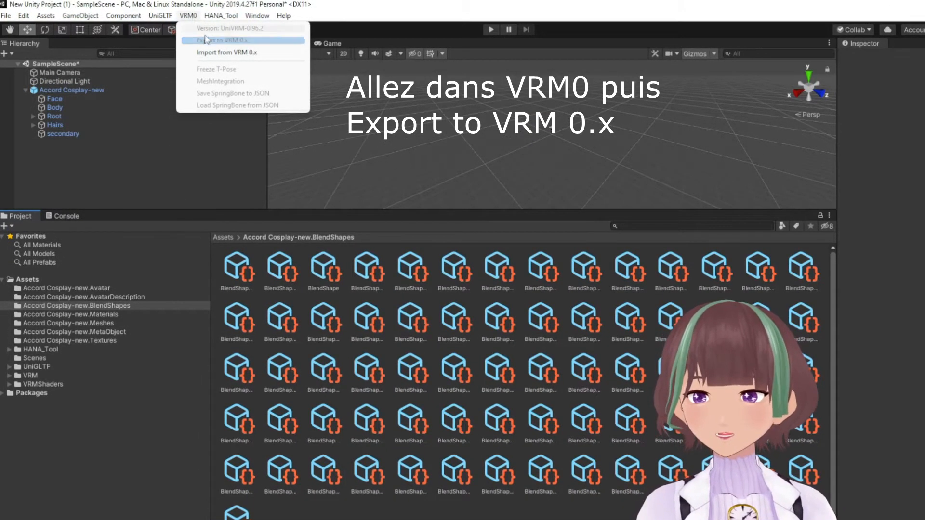
click(209, 41)
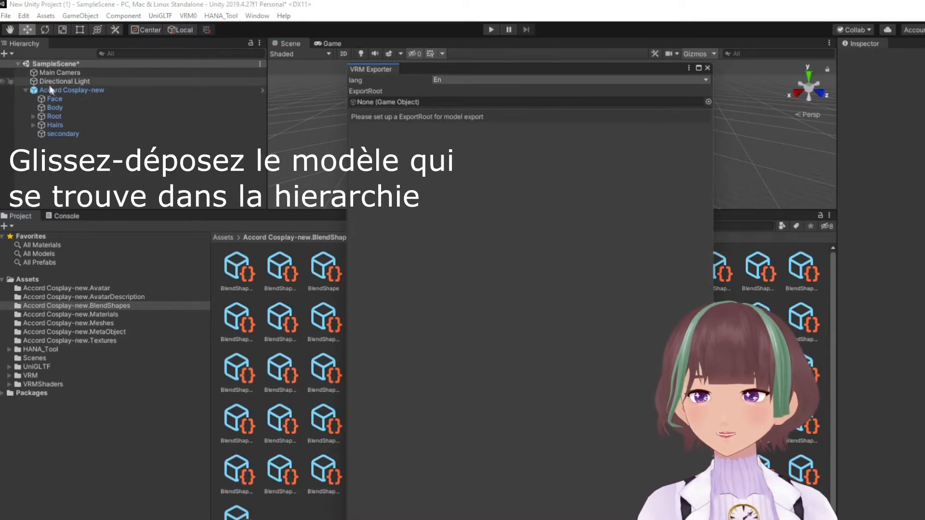
drag(53, 91, 440, 101)
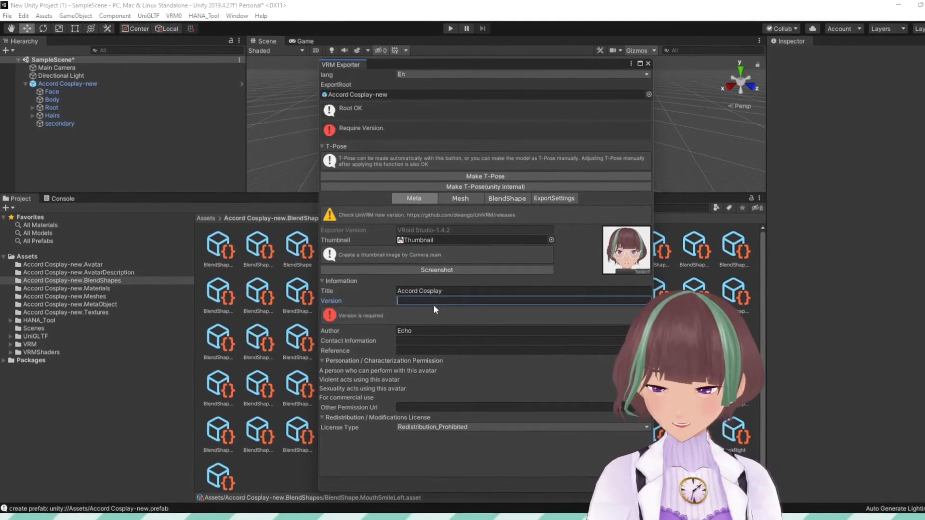
click(439, 308)
text(1)
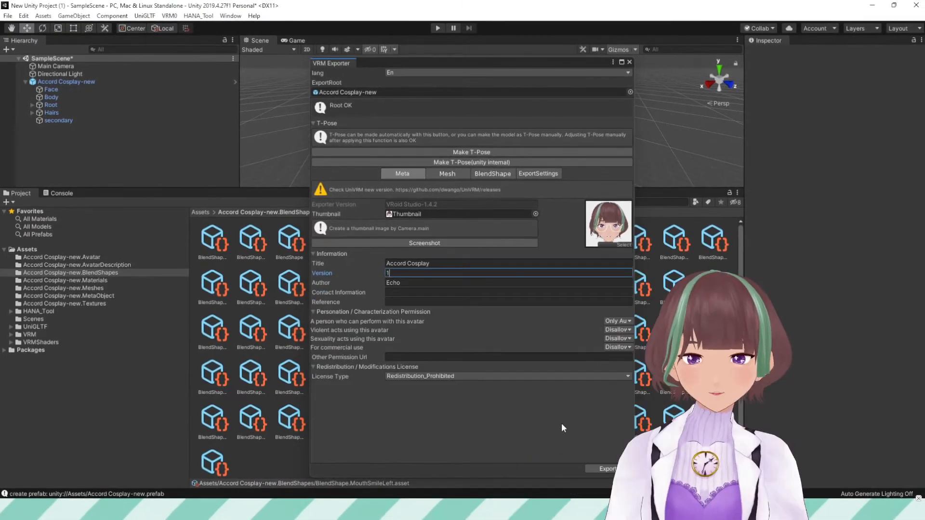
click(608, 468)
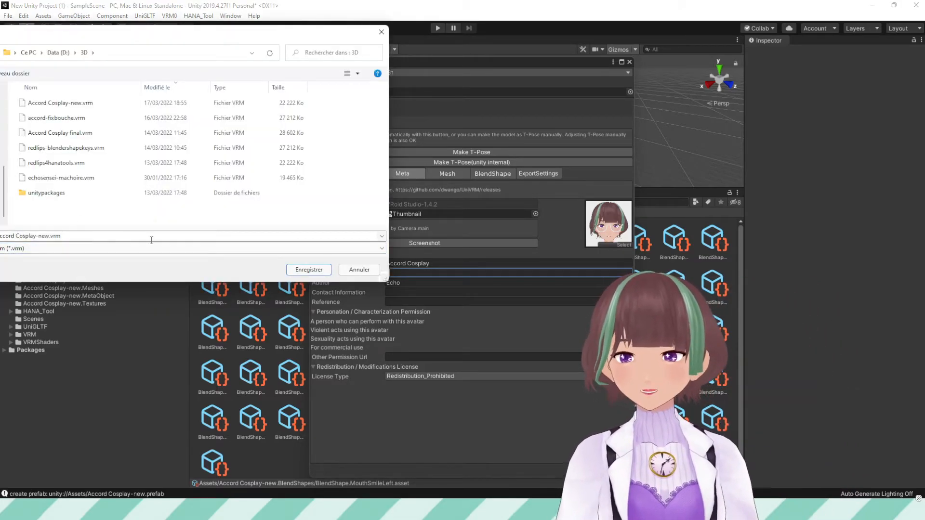
click(309, 270)
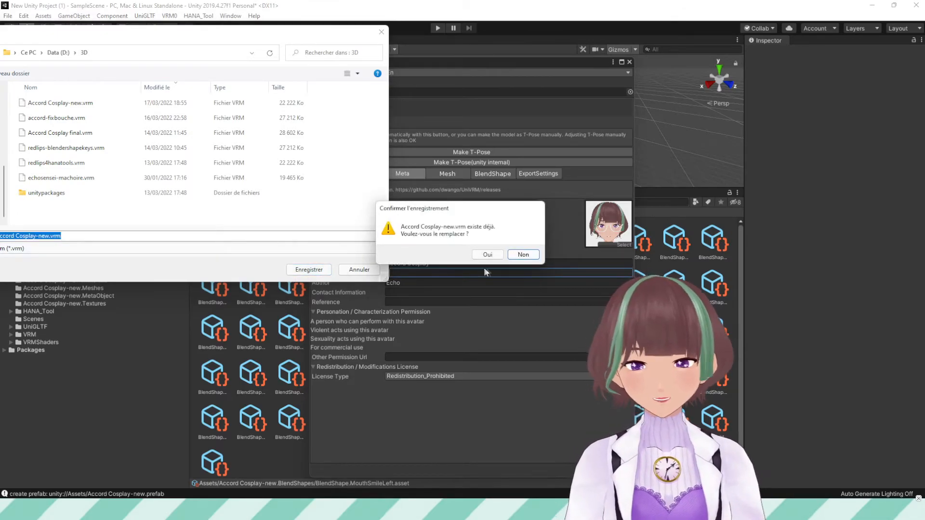
click(487, 255)
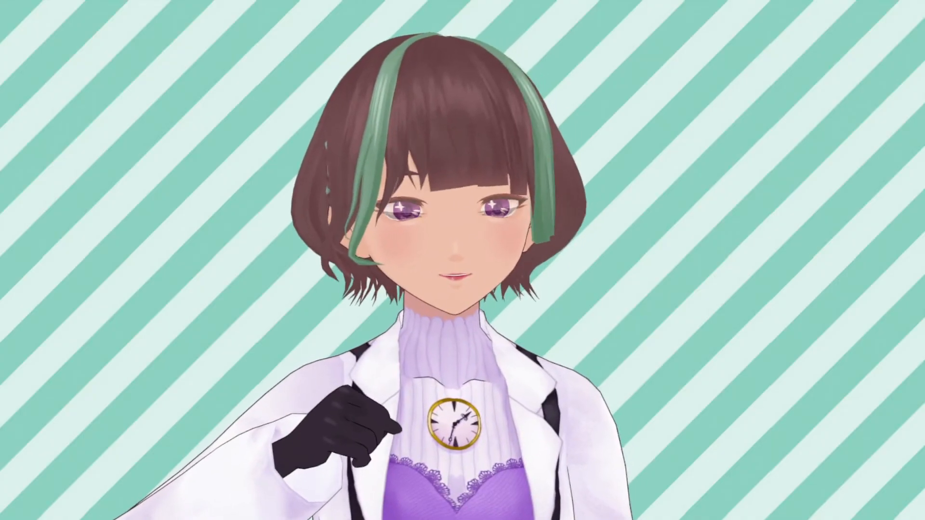